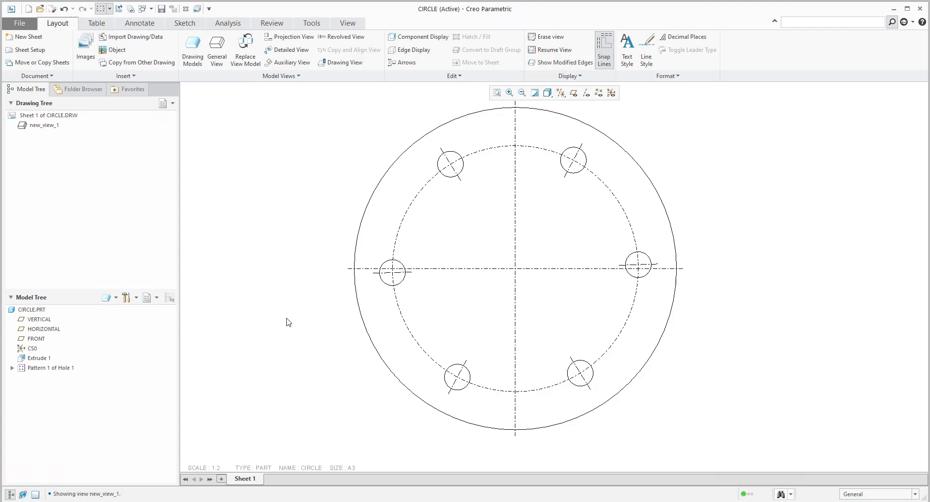
- Close the CIRCLE drawing and create a new solid part named c2 with the default template
key(ctrl+w)
key(ctrl+n)
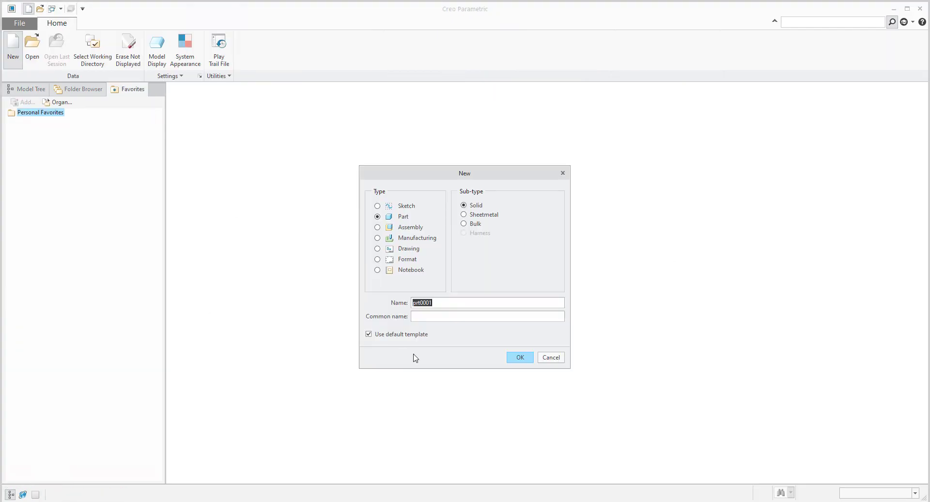
text(c2)
key(Return)
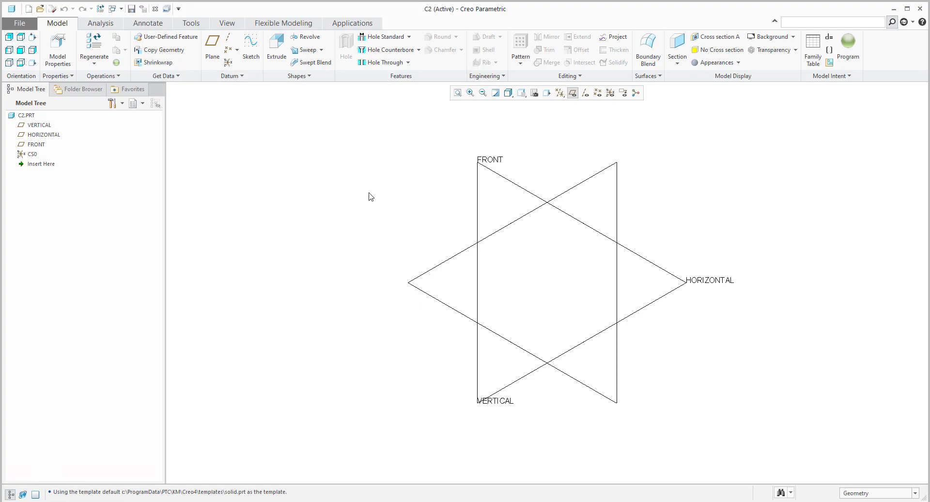
- Start an Extrude on the FRONT plane and sketch two concentric circles at the origin, about 366 and 70 in diameter
click(277, 45)
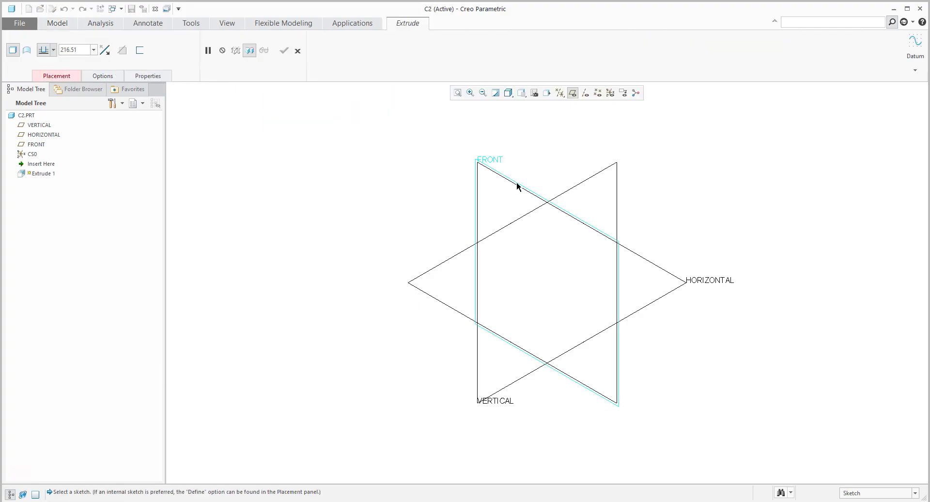
click(517, 186)
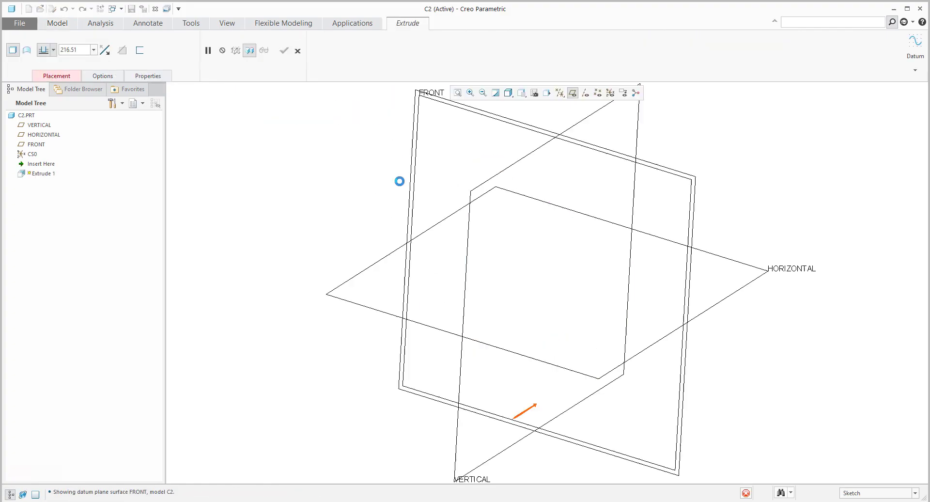
click(547, 282)
click(458, 209)
click(548, 282)
click(533, 267)
middle_click(481, 262)
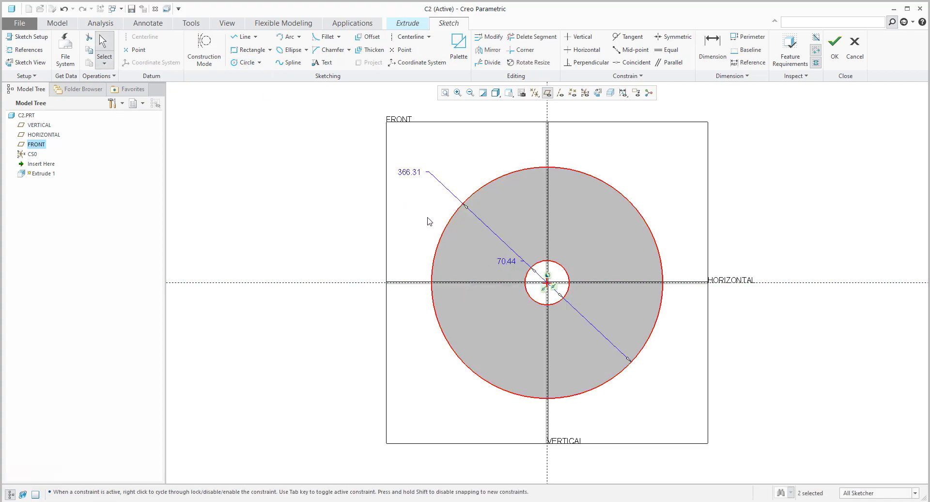
- Set the outer circle's diameter to 350 and finish the sketch
double_click(409, 172)
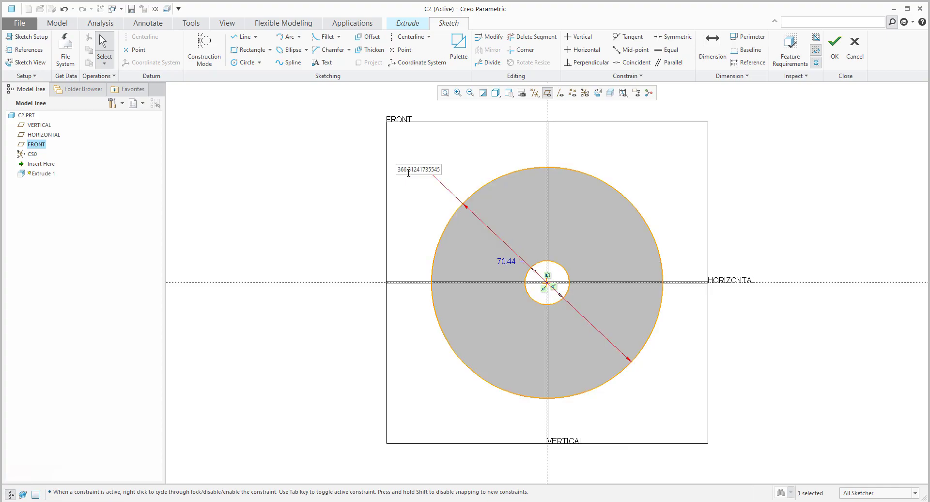
text(350)
key(Return)
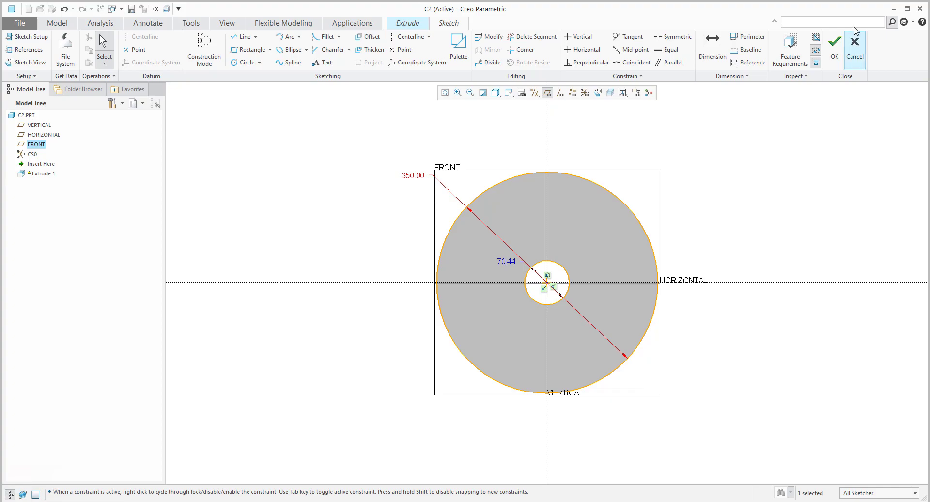
click(834, 46)
- Shorten the extrusion depth freehand to form a thinner disk and complete the Extrude
middle_drag(507, 268, 472, 268)
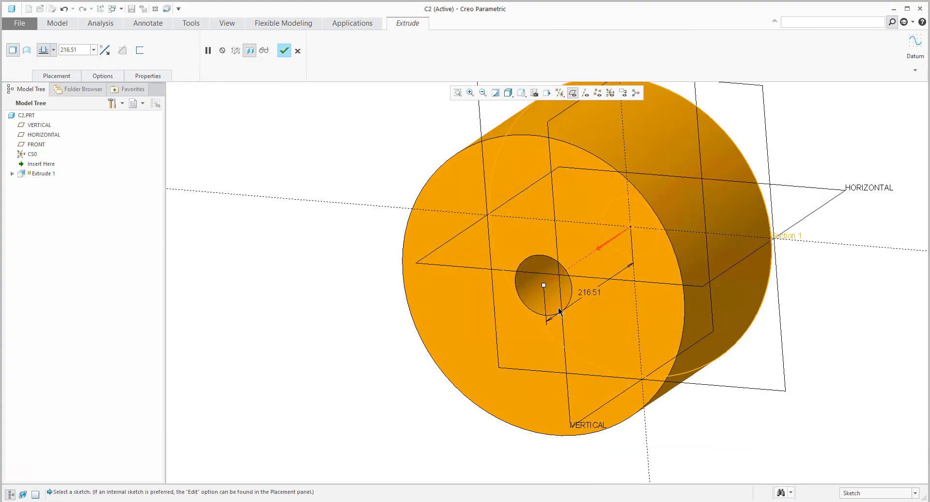
drag(544, 287, 616, 261)
middle_click(367, 266)
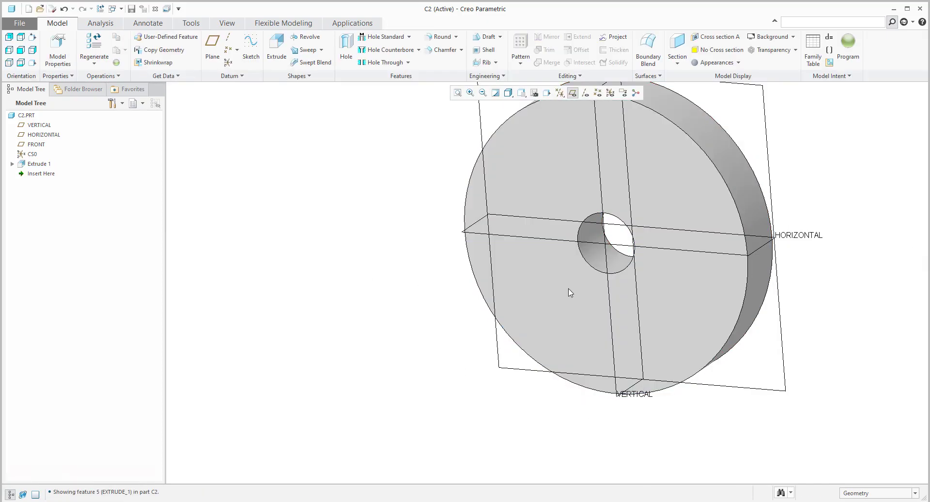
- Start a 24 mm diameter Hole near the upper edge of the disk's front face, using Diameter placement
middle_drag(530, 284, 424, 332)
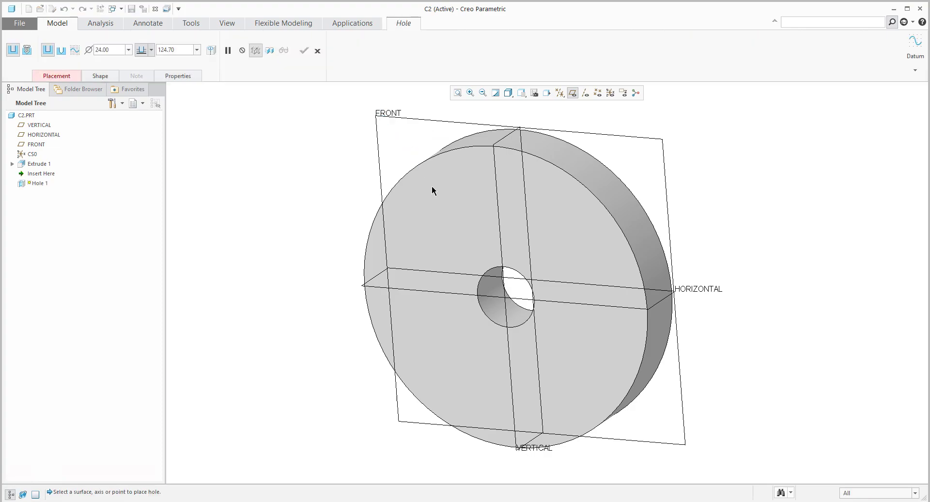
click(346, 49)
click(439, 193)
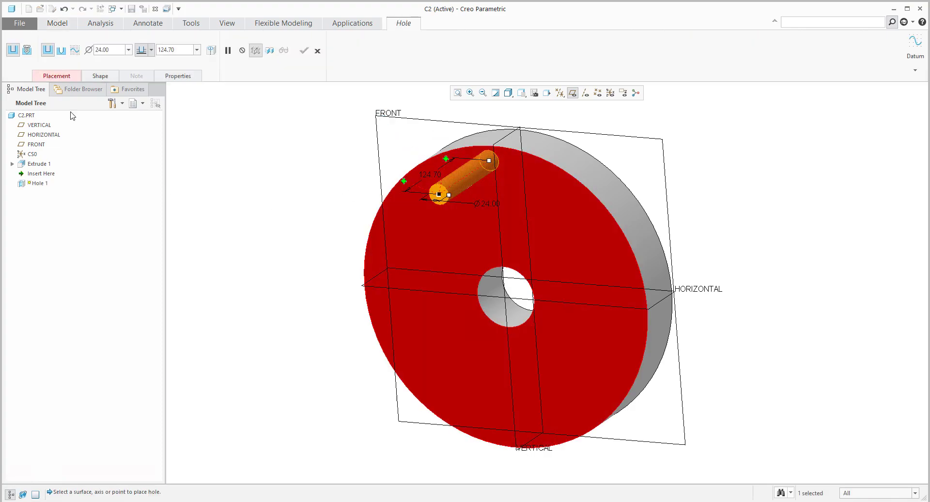
click(62, 76)
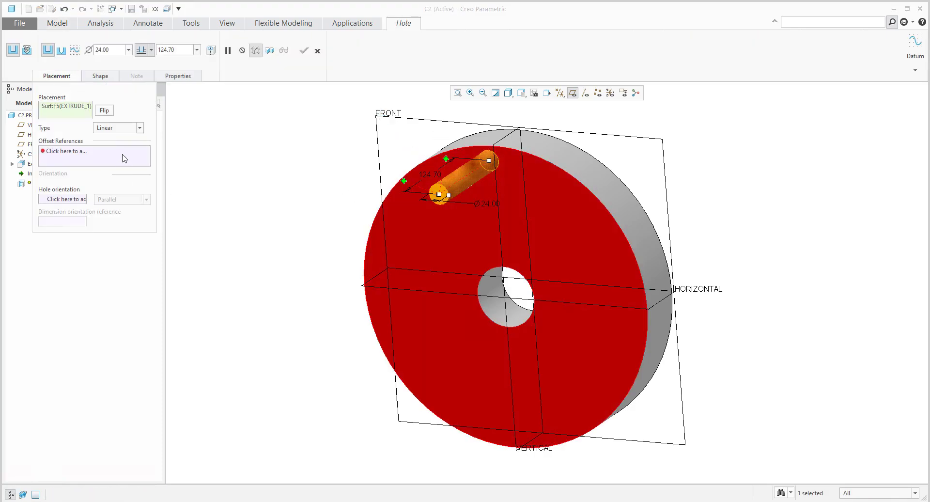
click(123, 129)
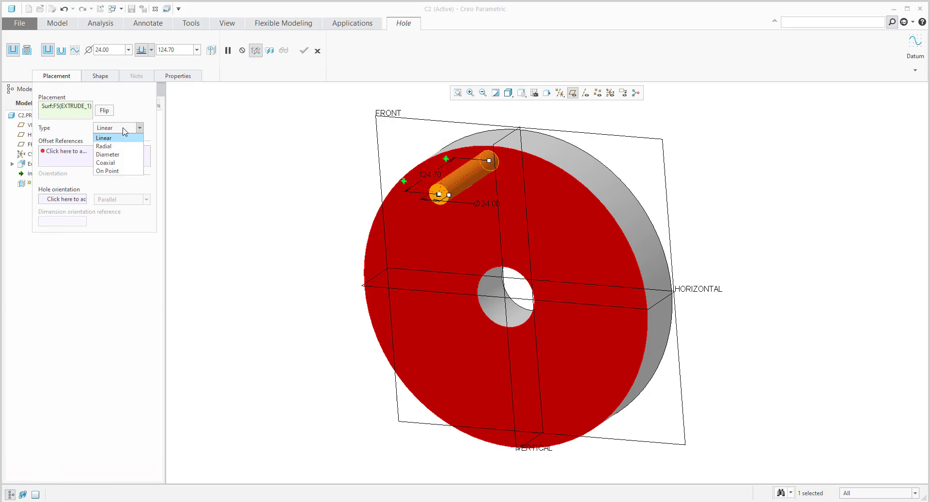
click(113, 152)
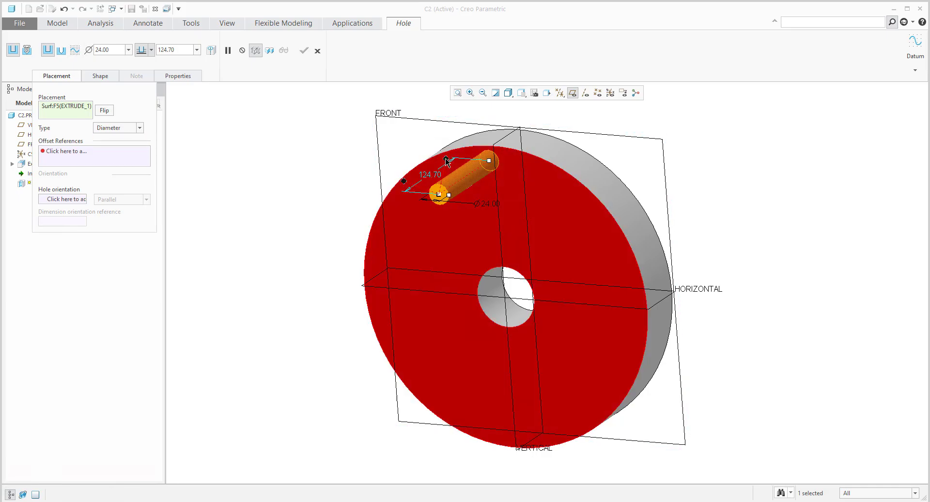
- Reference the hole's angle to the VERTICAL plane and its placement diameter to the disk's central axis, turning on axis display
drag(446, 159, 498, 200)
click(584, 93)
drag(404, 181, 504, 291)
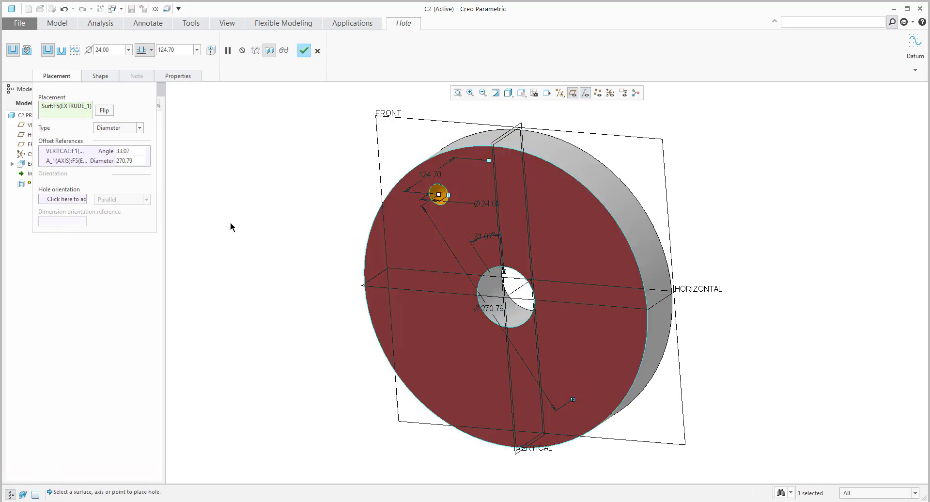
- Make the hole pass through the disk's full thickness and complete it
click(151, 50)
click(141, 101)
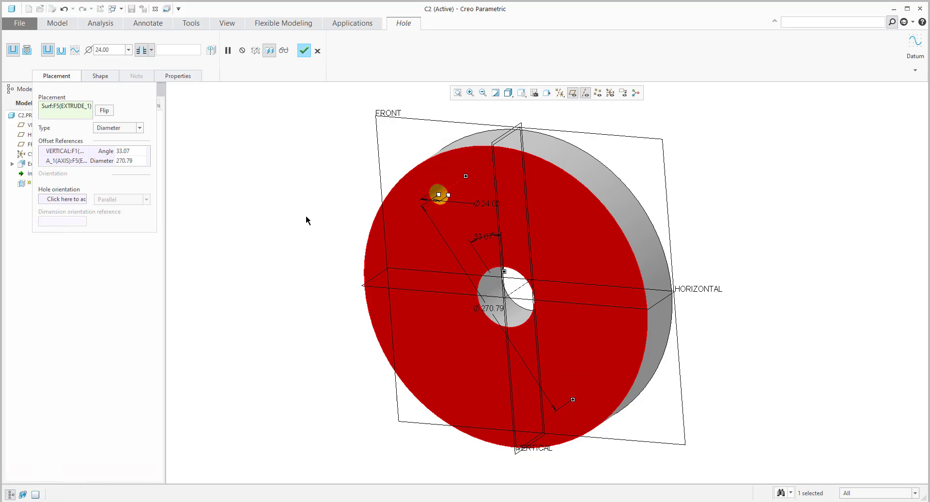
click(305, 51)
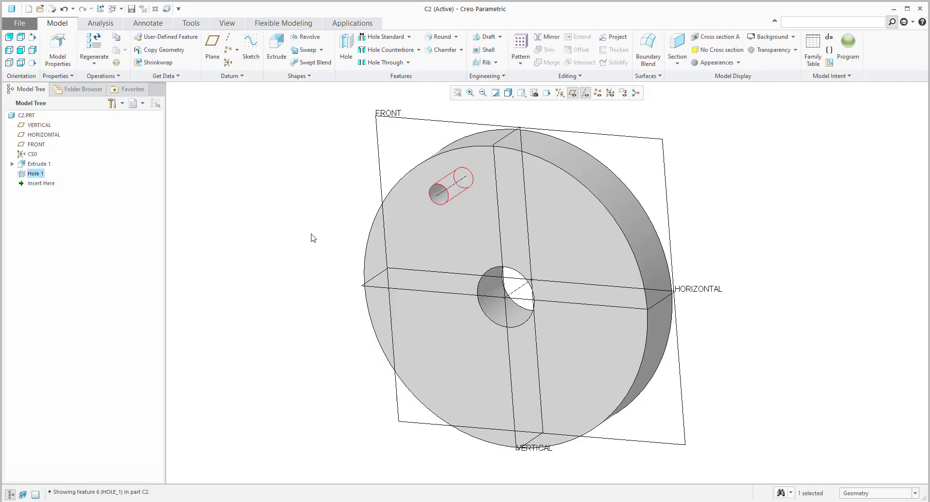
- Pattern the hole by its angular dimension to get 6 evenly spaced holes around the disk
click(519, 45)
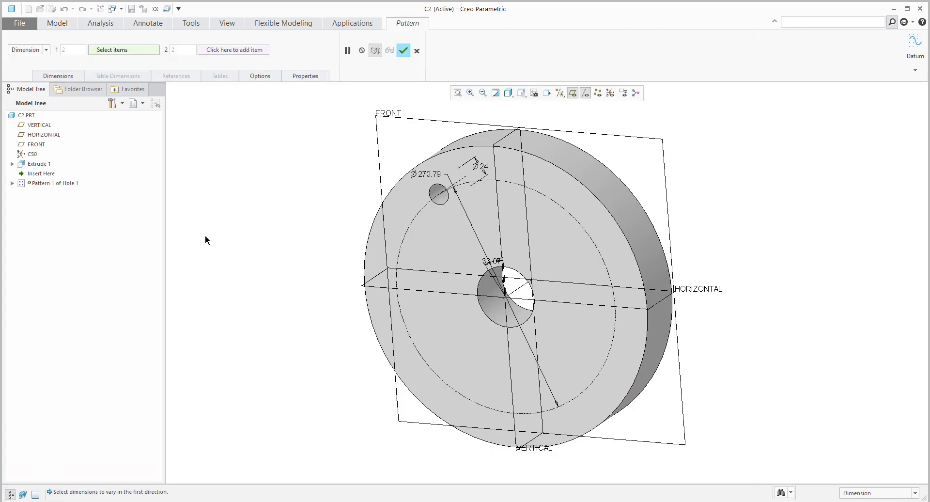
click(47, 51)
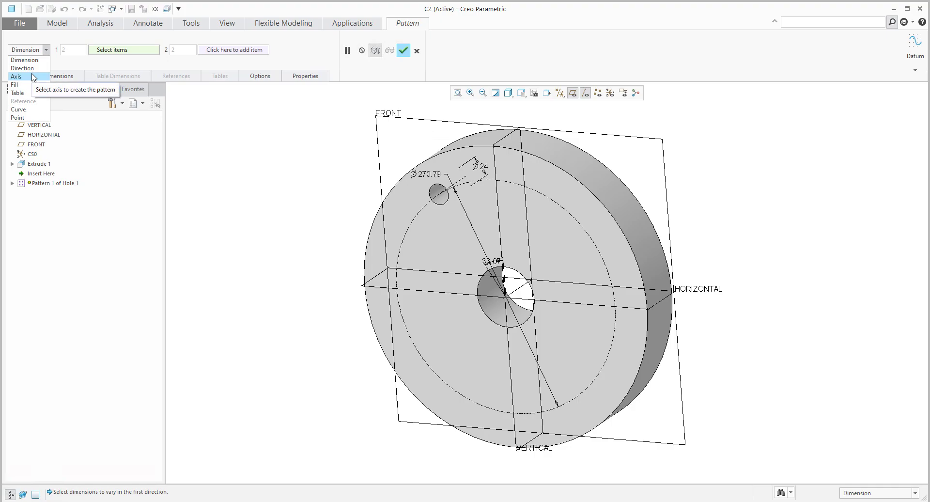
click(237, 237)
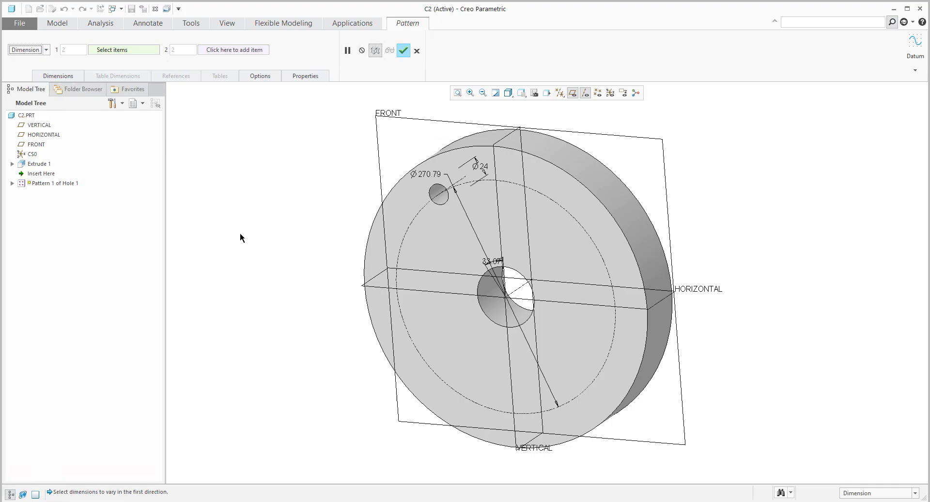
click(493, 261)
key(Return)
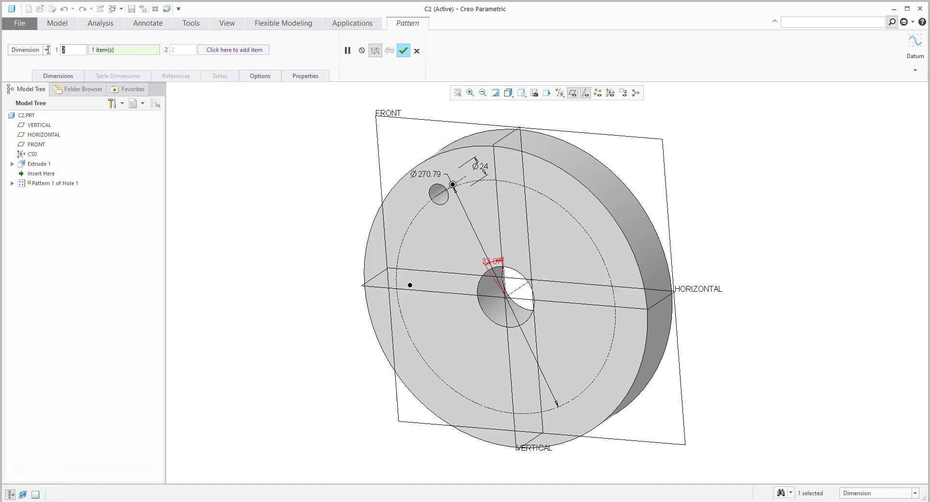
text(6)
click(403, 51)
- Turn off the display of datum planes and axes in the model
middle_drag(357, 220, 276, 189)
click(585, 93)
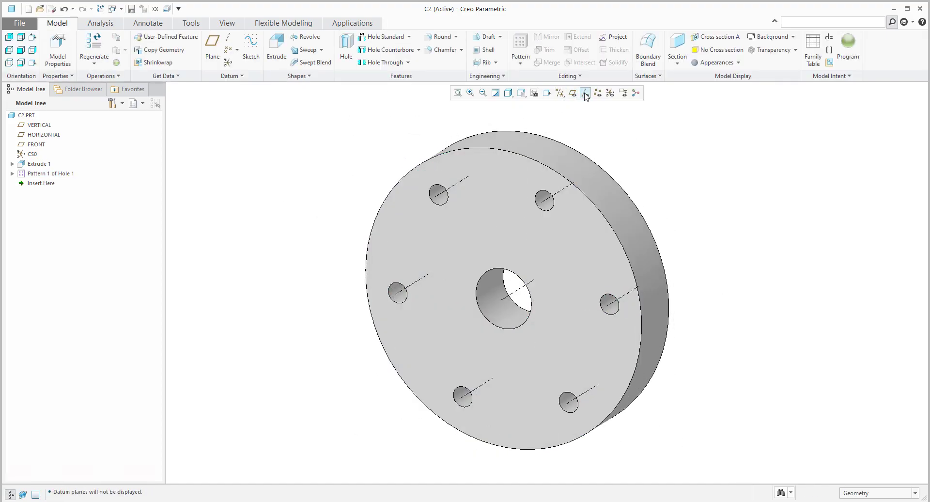
click(585, 94)
- Create a new drawing named c2 for the part c2.prt on an empty A3 landscape sheet
key(ctrl+n)
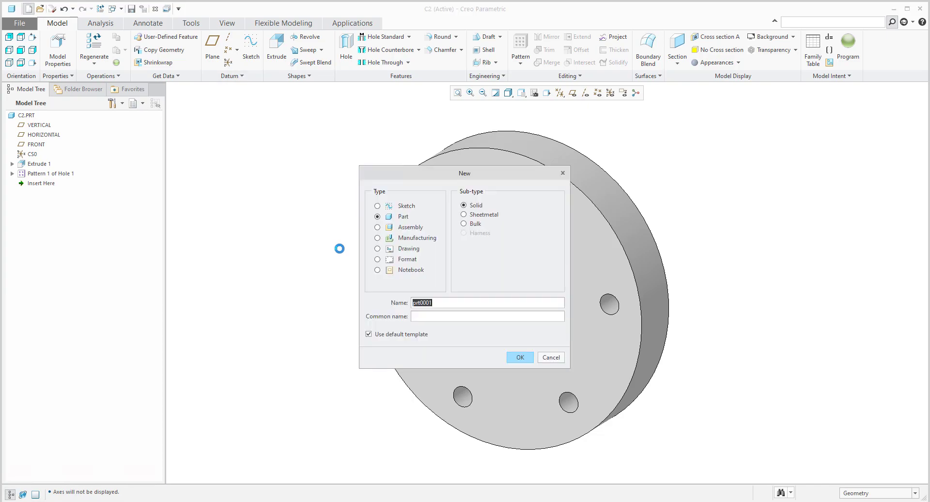
click(402, 249)
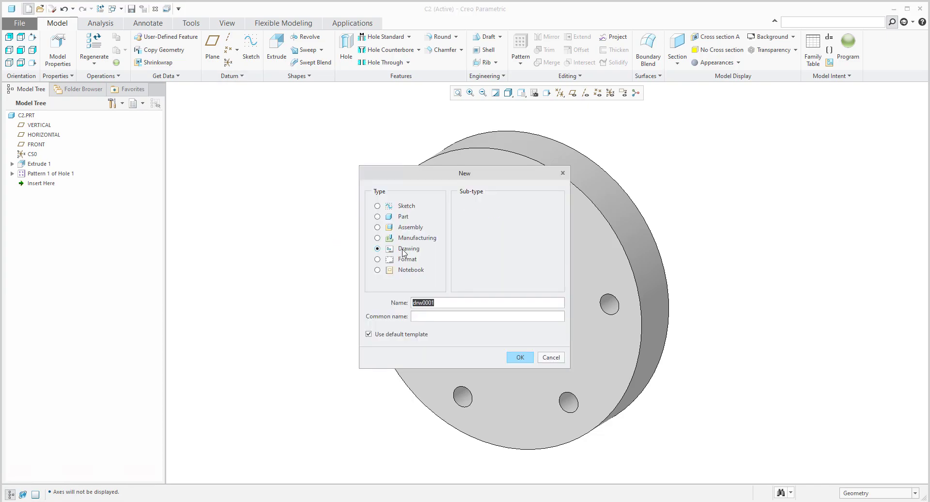
text(c2)
click(520, 357)
click(475, 301)
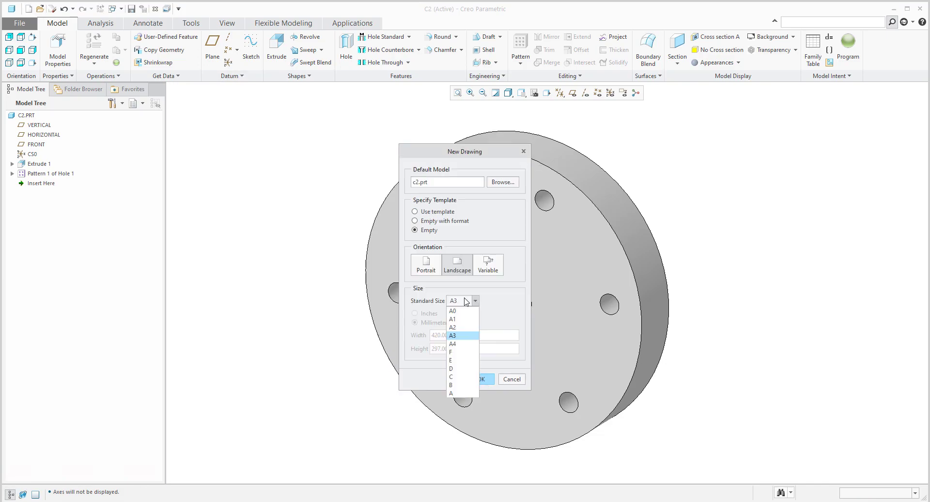
click(458, 343)
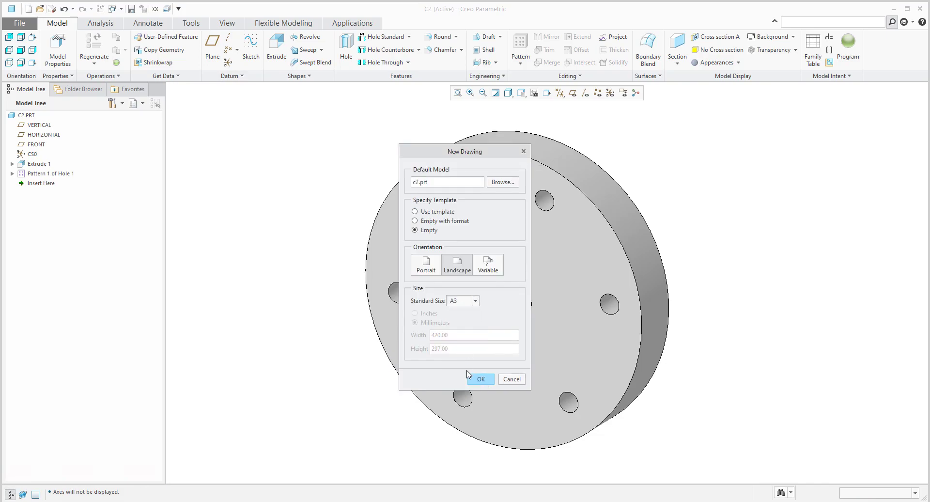
click(474, 378)
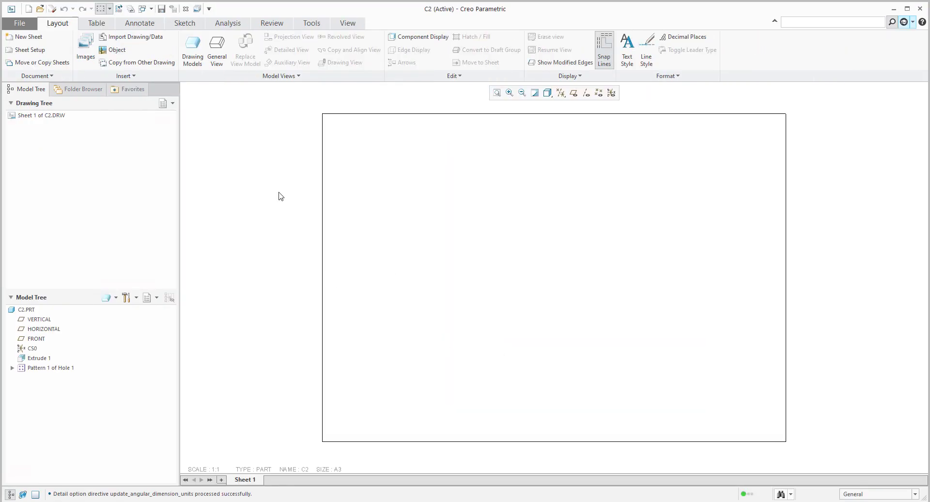
- Place a general view of the disk on the sheet with No Combined State and the FRONT orientation
click(217, 49)
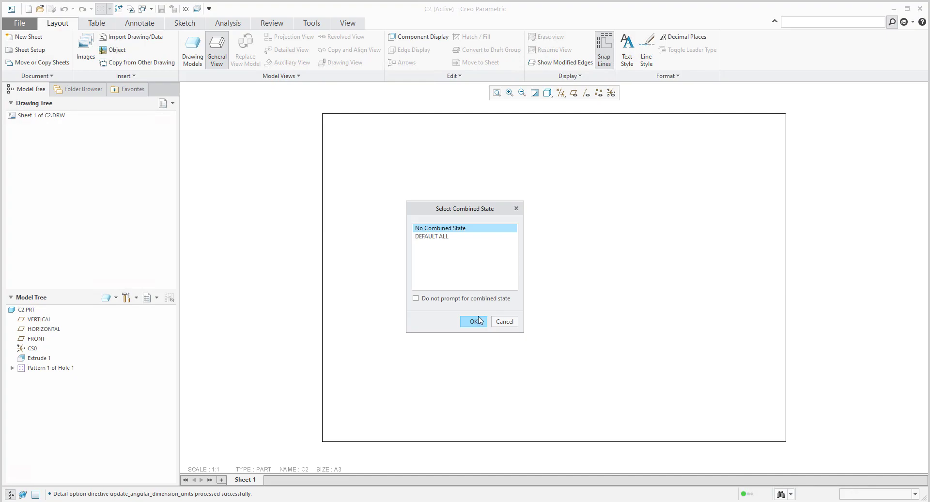
click(475, 321)
click(523, 272)
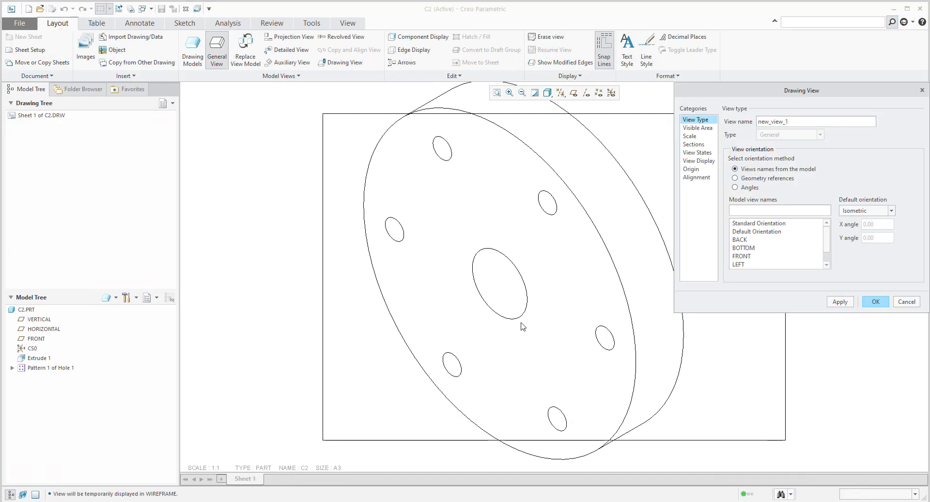
click(742, 256)
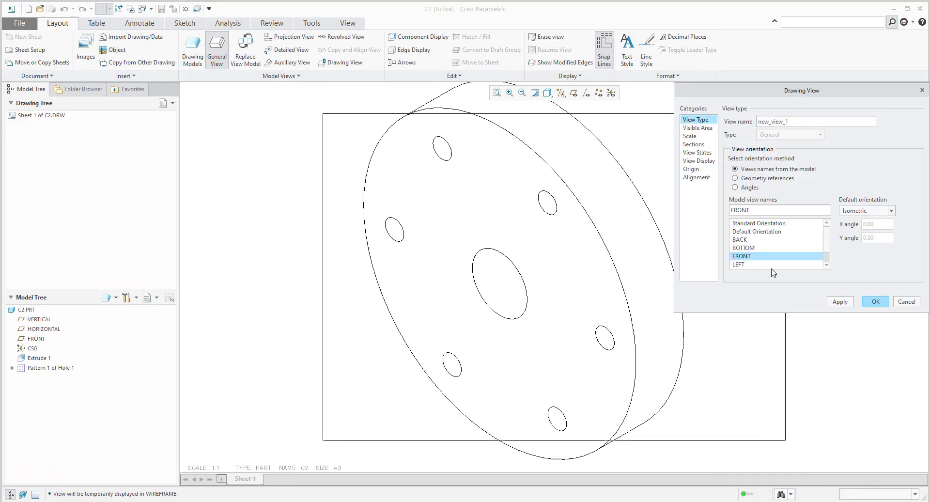
click(872, 302)
click(230, 373)
- Set the drawing sheet's scale to 0.5
double_click(216, 468)
text(0.5)
key(Return)
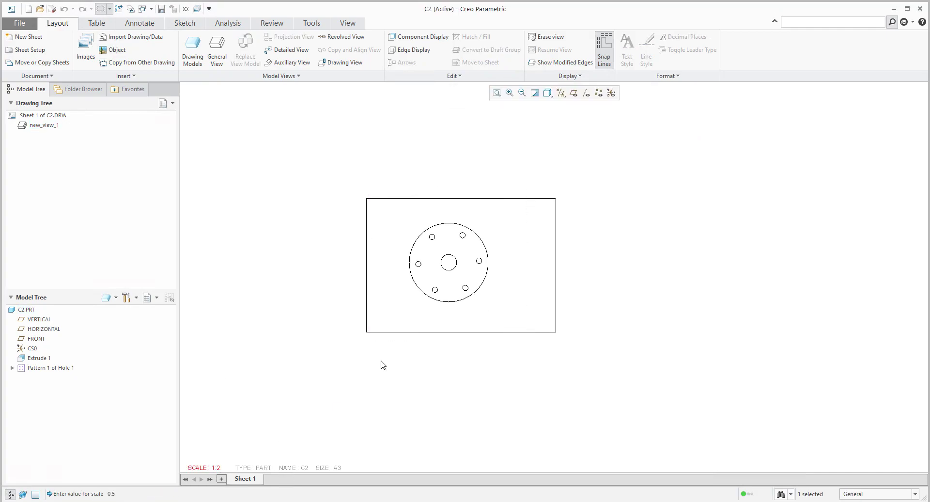
scroll(414, 283, up, 3)
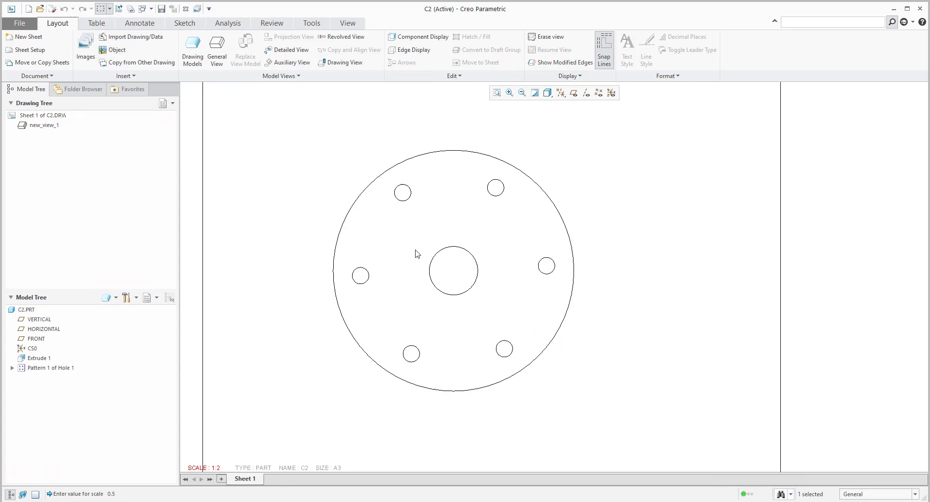
scroll(421, 296, down, 1)
scroll(450, 305, up, 1)
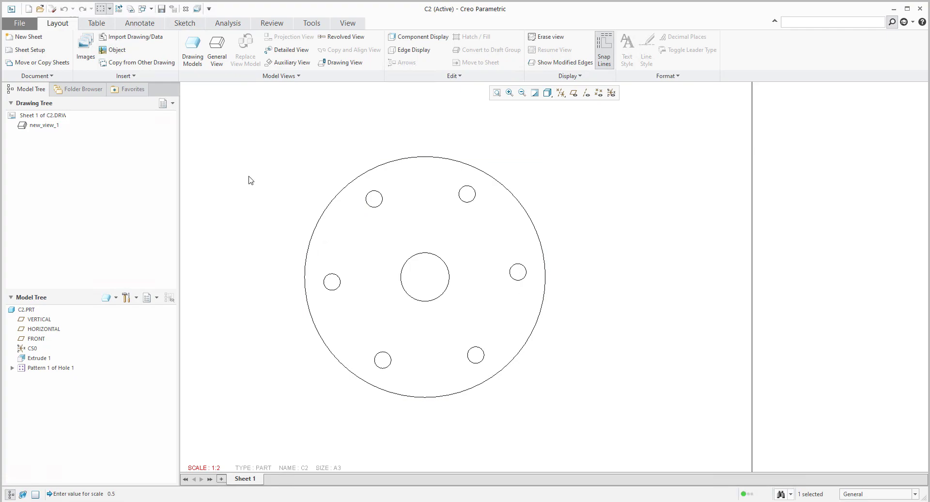
- Show all the model's datum axes as centre lines on the disk's front view using Show Model Annotations
click(139, 23)
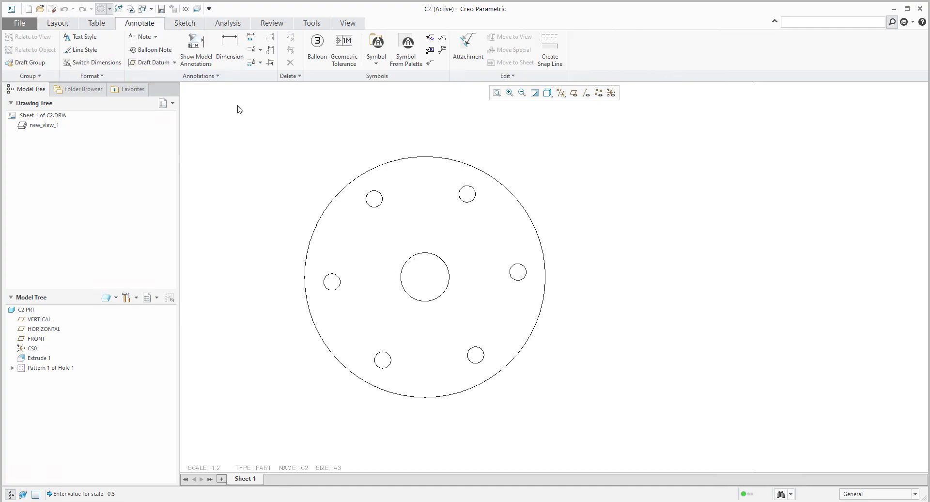
click(198, 55)
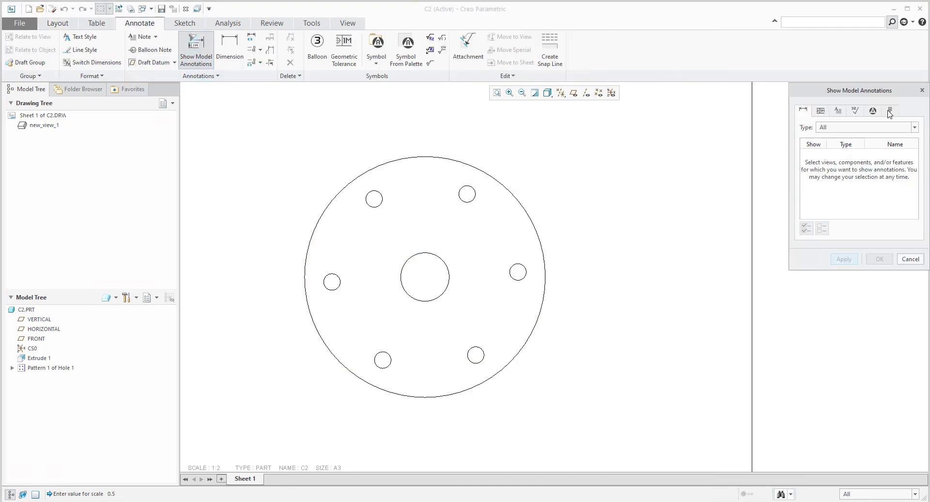
click(436, 189)
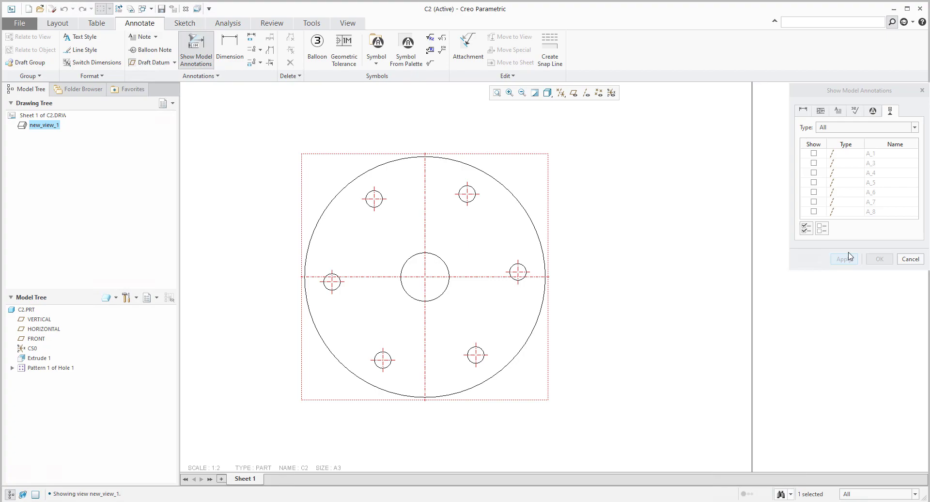
click(807, 228)
click(843, 259)
click(879, 258)
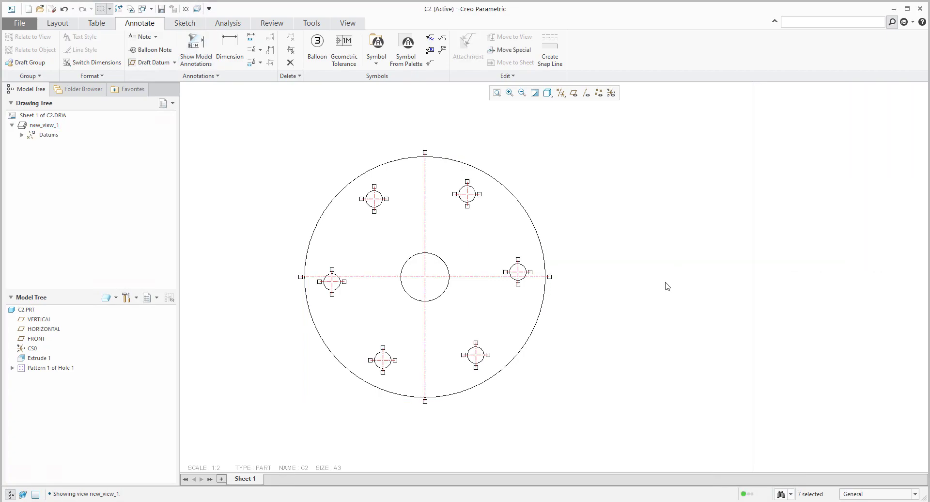
click(650, 298)
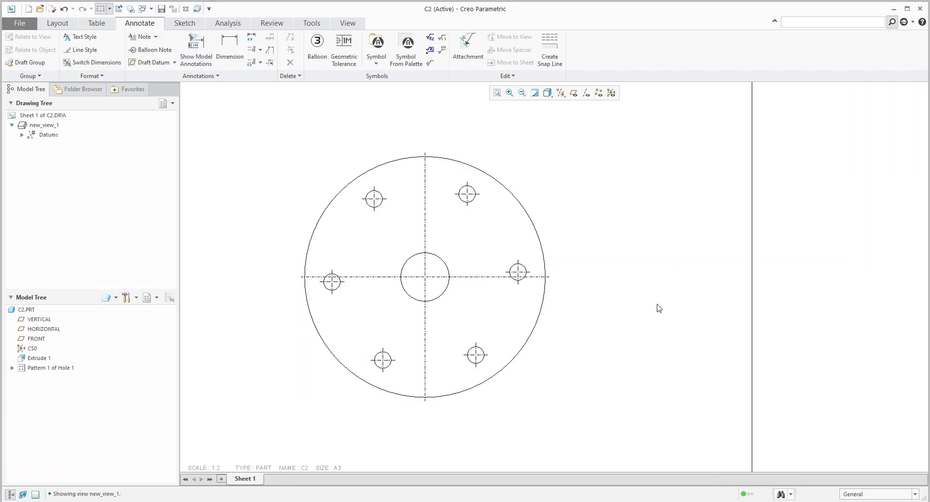
click(374, 209)
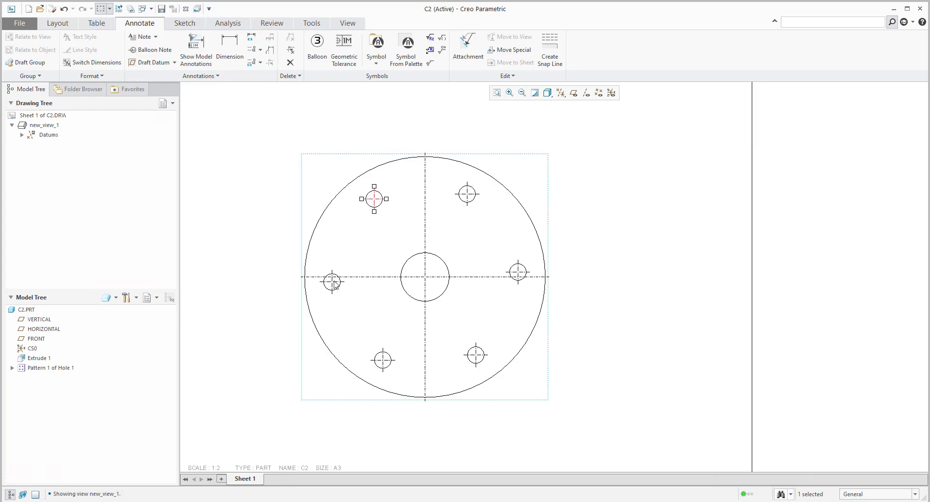
click(265, 168)
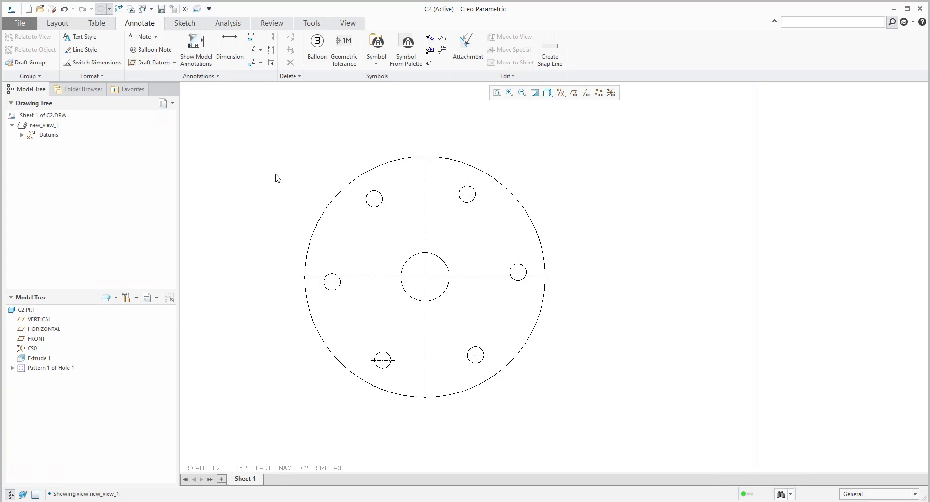
- In the detail options of the drawing properties, set radial_pattern_axis_circle to yes and apply the change
click(19, 23)
mouse_move(28, 169)
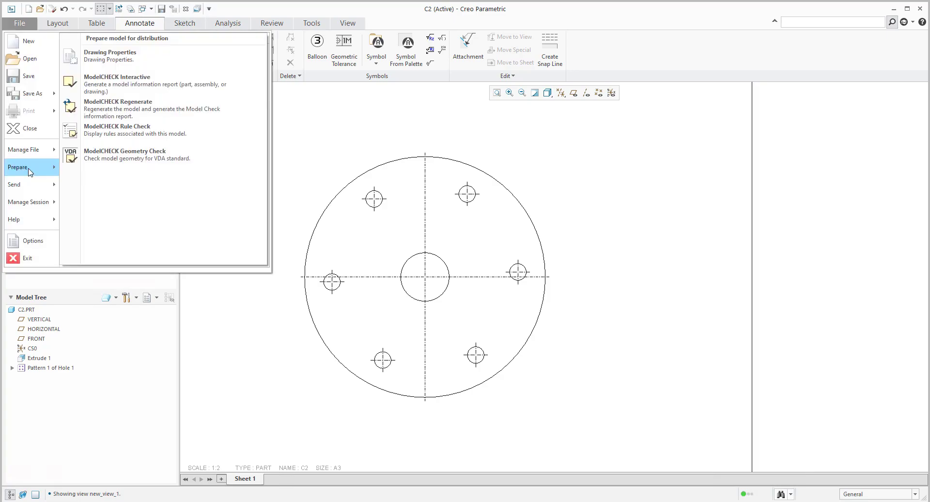
click(117, 62)
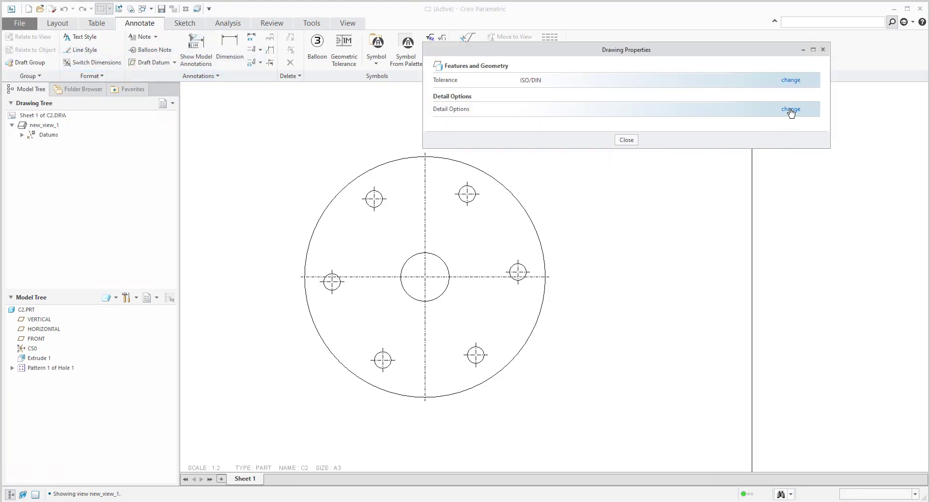
click(791, 109)
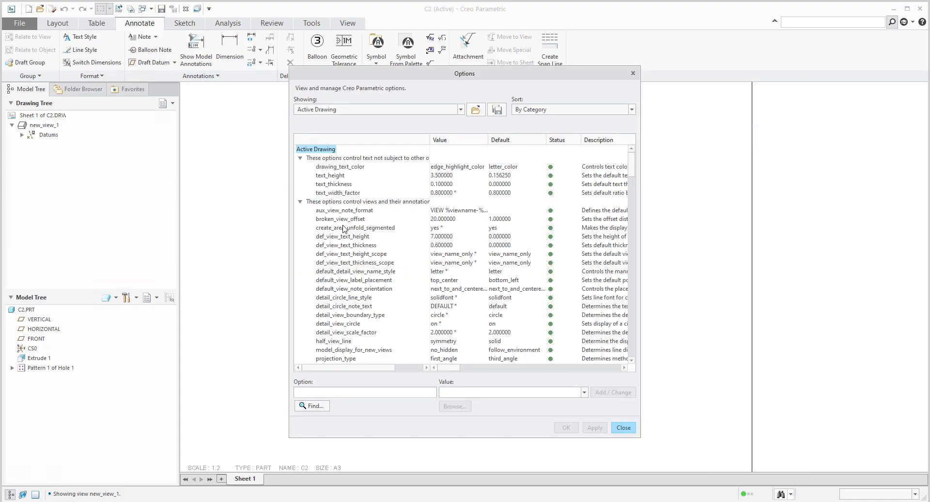
scroll(343, 228, down, 15)
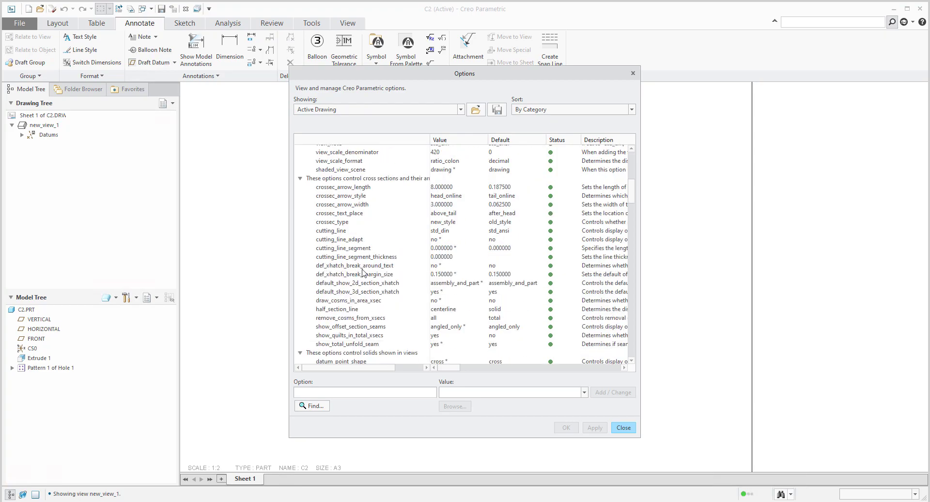
scroll(366, 286, down, 15)
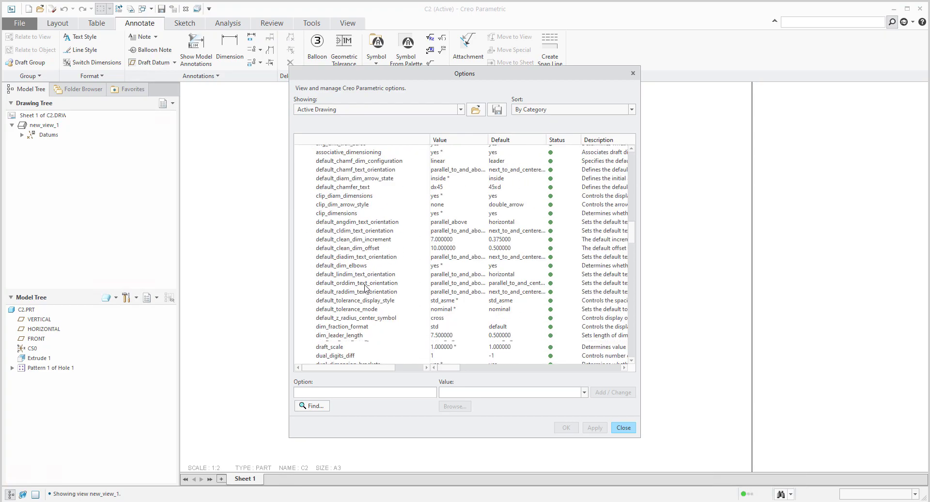
scroll(366, 288, down, 15)
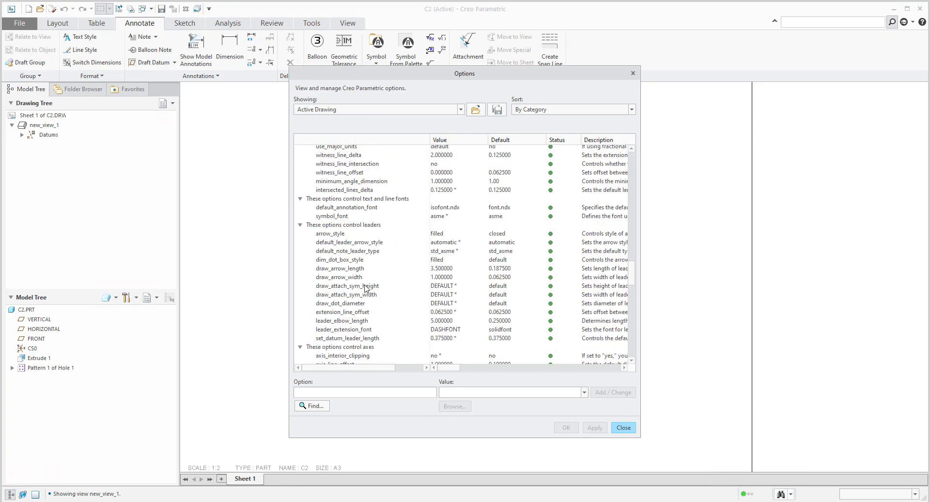
scroll(366, 288, down, 3)
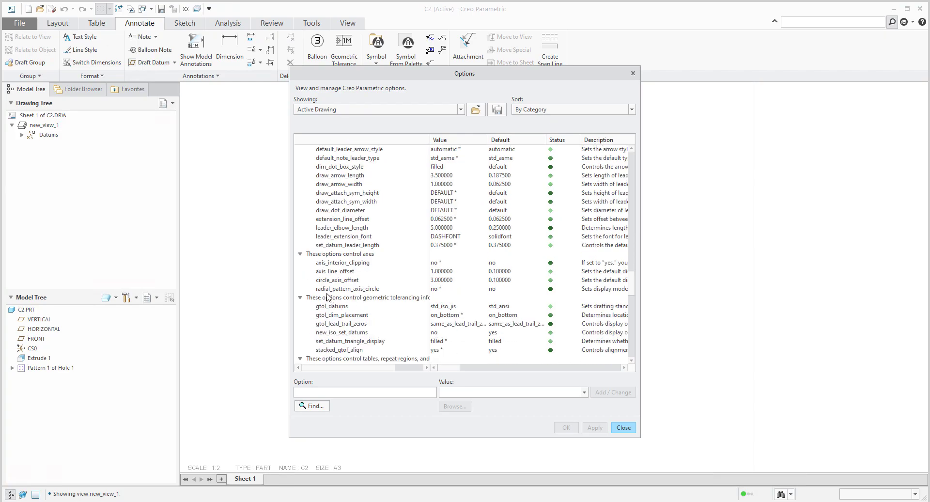
click(370, 289)
click(584, 392)
click(446, 411)
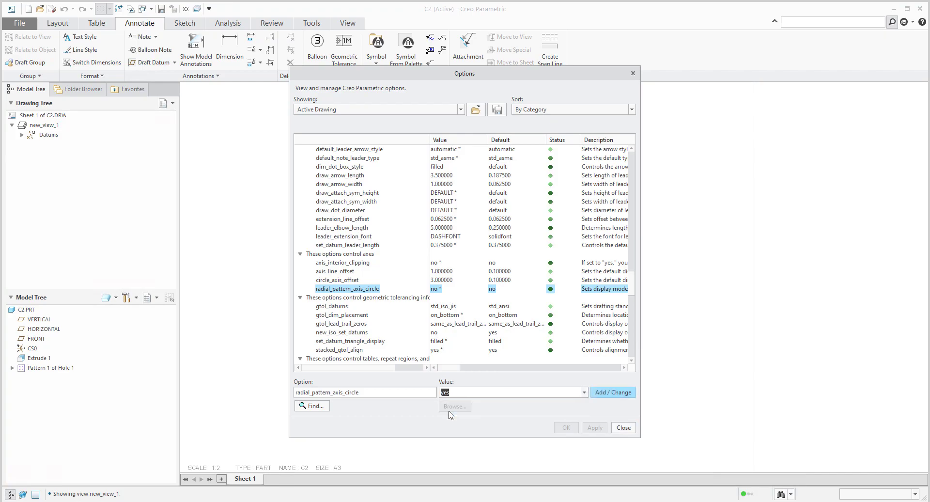
click(615, 395)
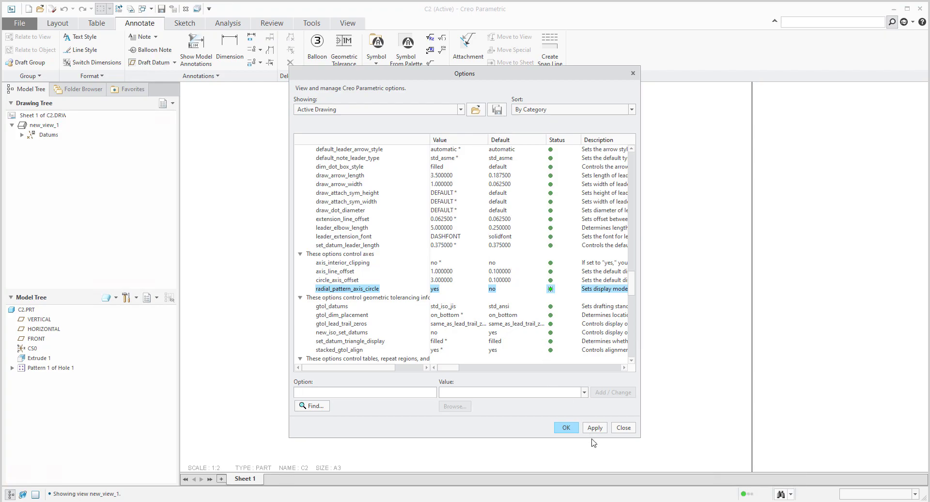
click(566, 428)
click(630, 140)
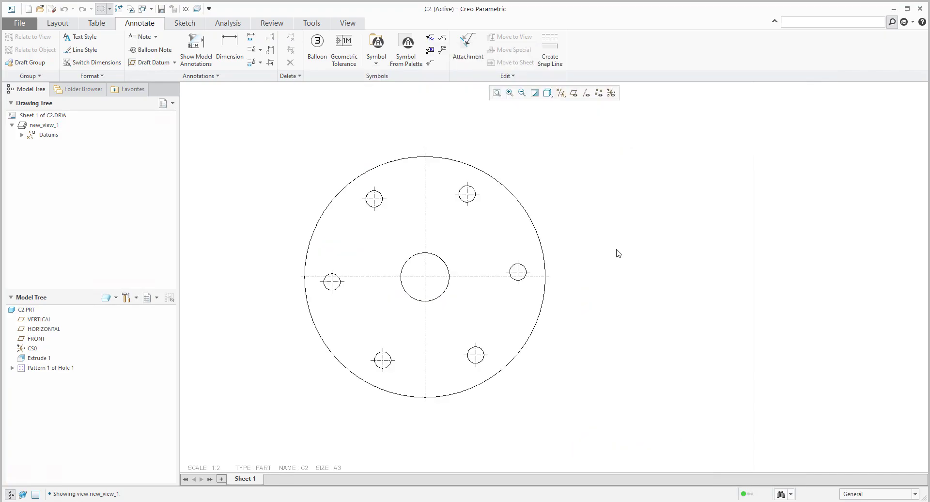
scroll(613, 264, down, 1)
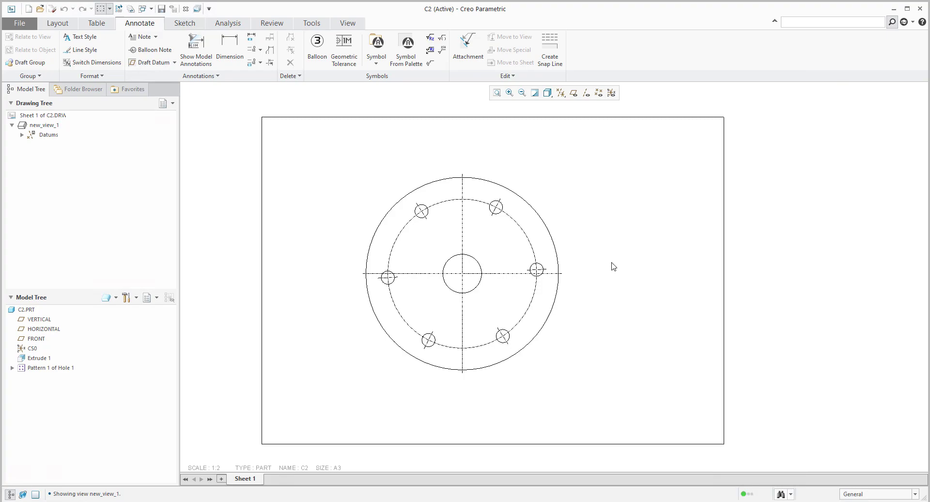
scroll(606, 279, down, 2)
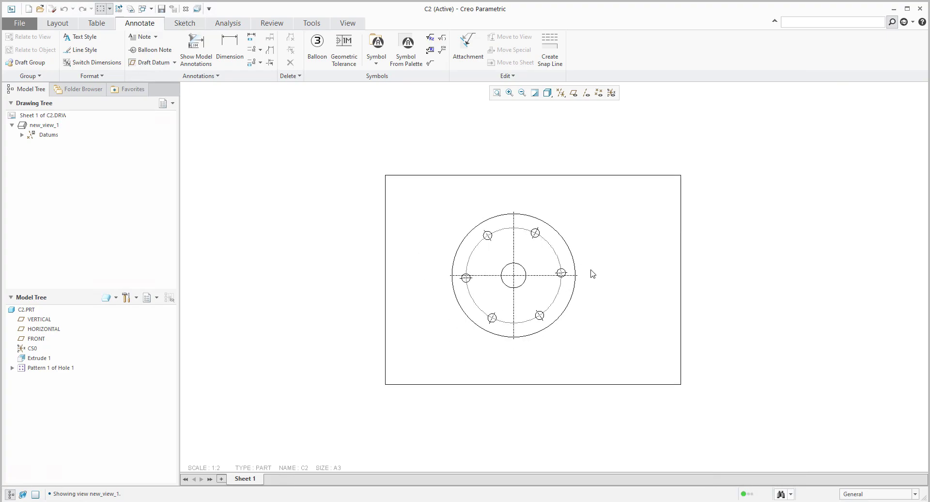
scroll(593, 274, up, 3)
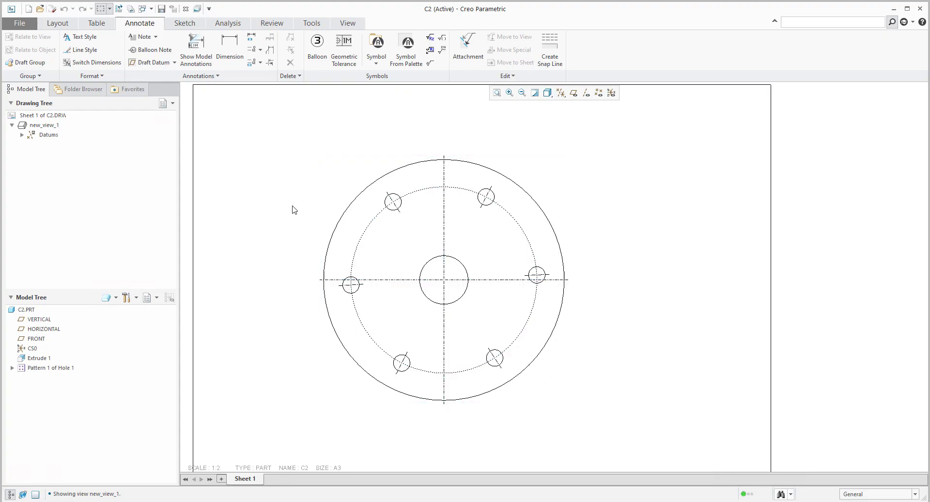
scroll(291, 210, up, 1)
scroll(286, 199, up, 1)
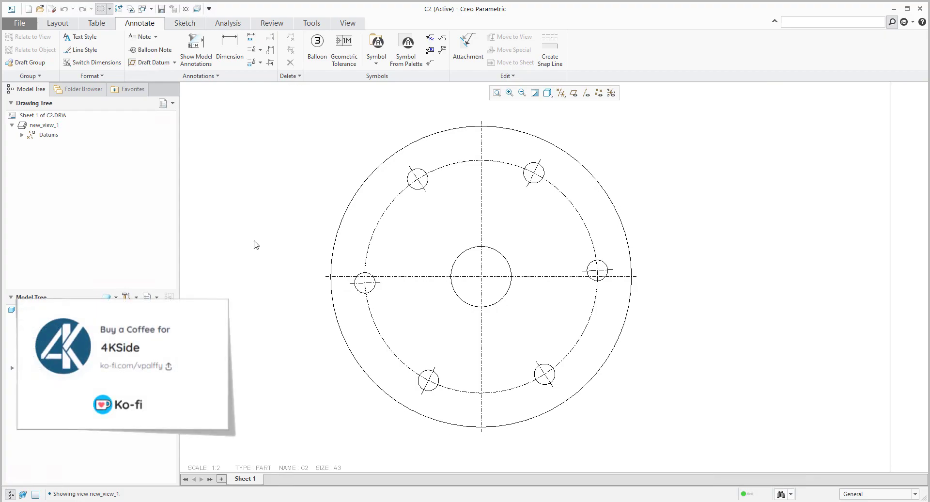